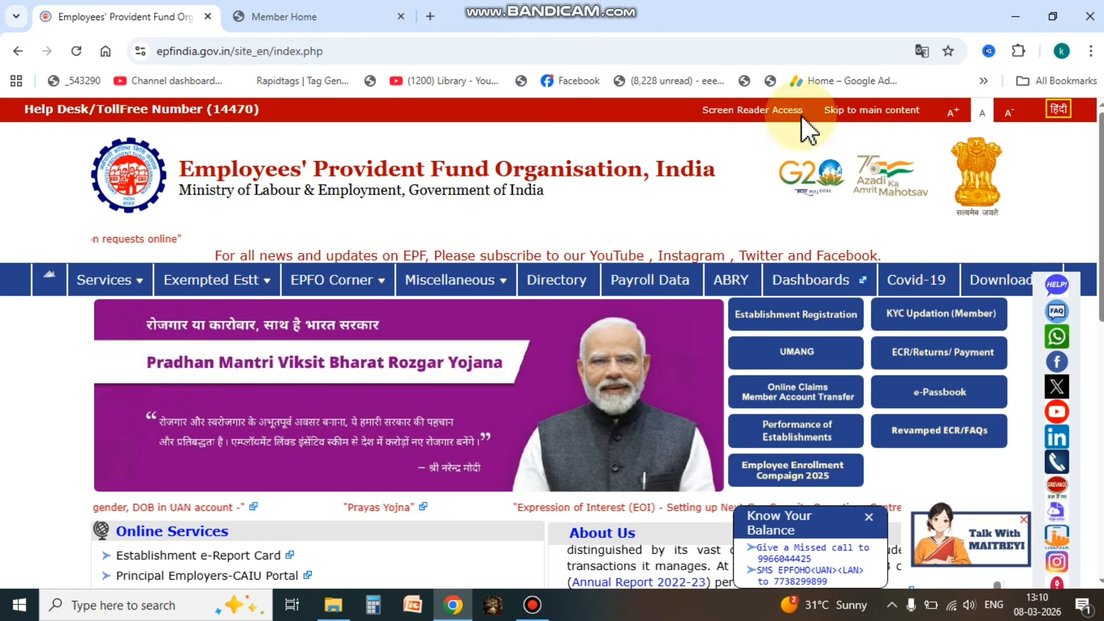
- Open the EPFO Member Home page and look over its sign-in form and online service options
left_click(313, 14)
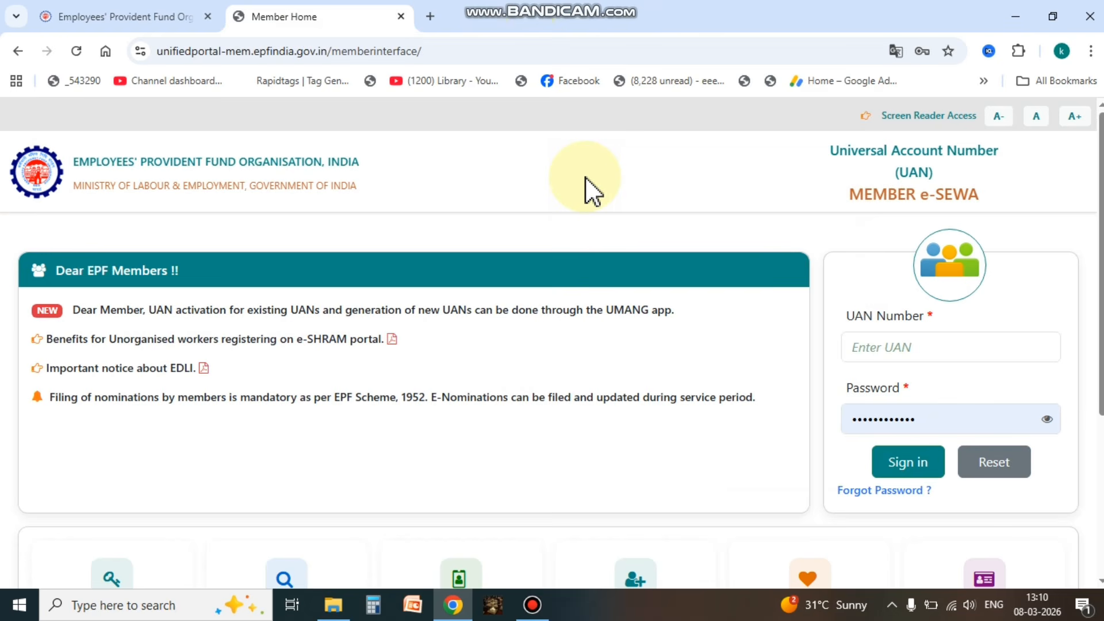
scroll(662, 305, "down", 3)
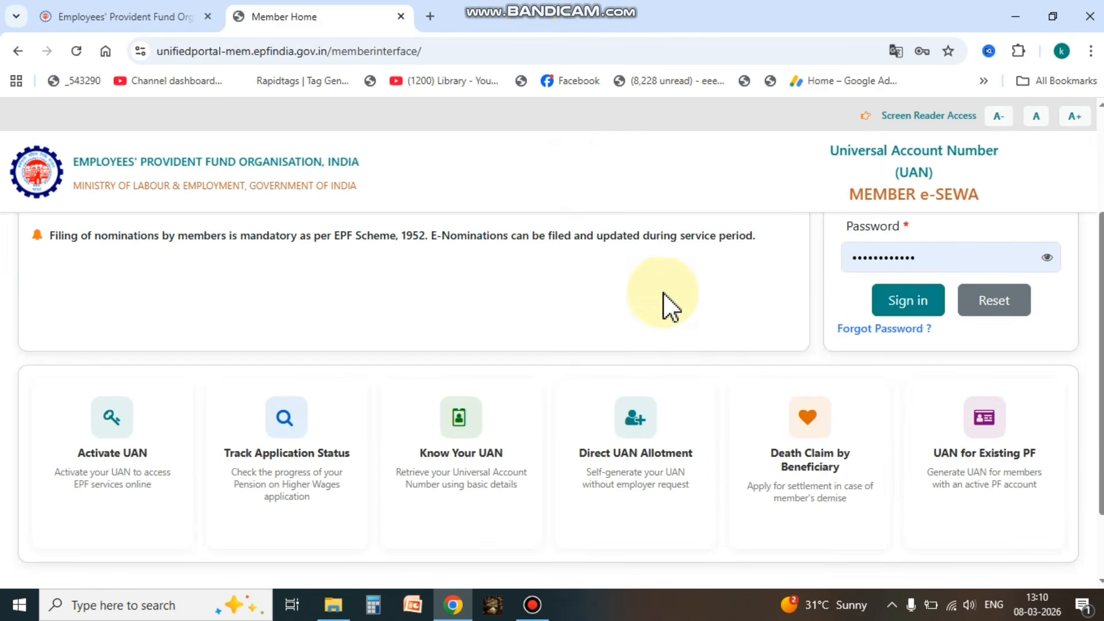
scroll(666, 356, "up", 3)
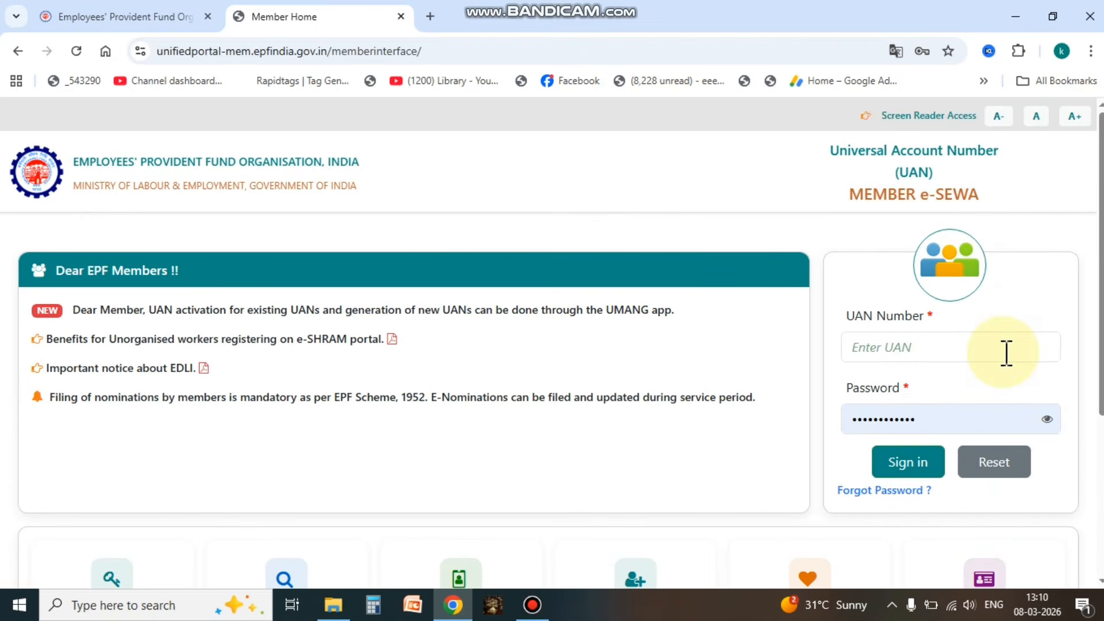
scroll(1030, 316, "down", 4)
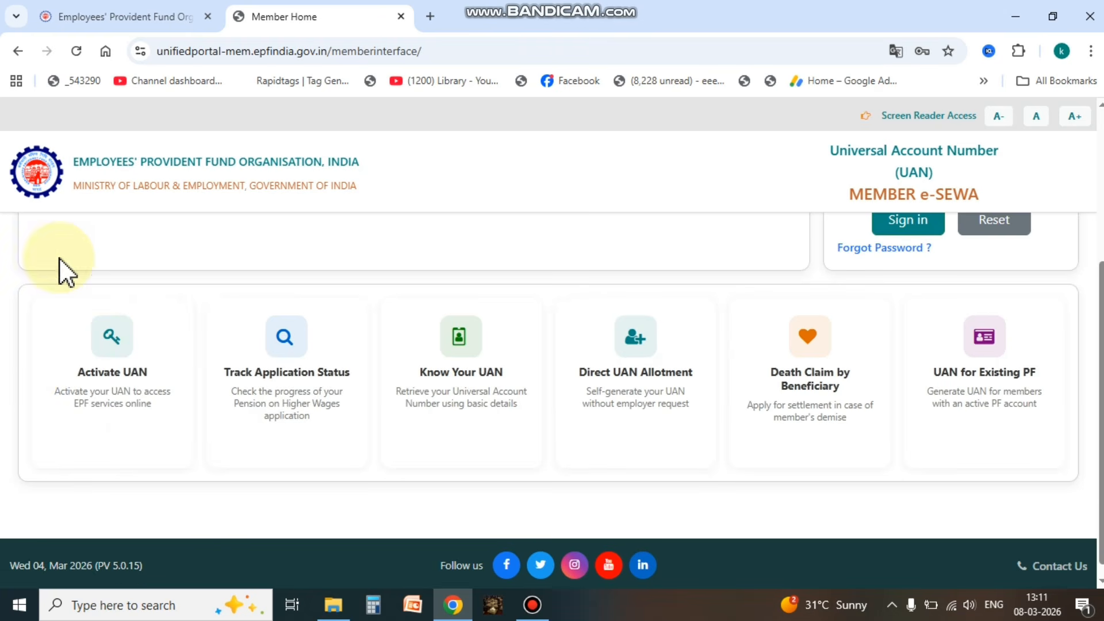
- Open the Activate UAN notice, highlight its first sentence about the portal facility, and close the notice
left_click(119, 352)
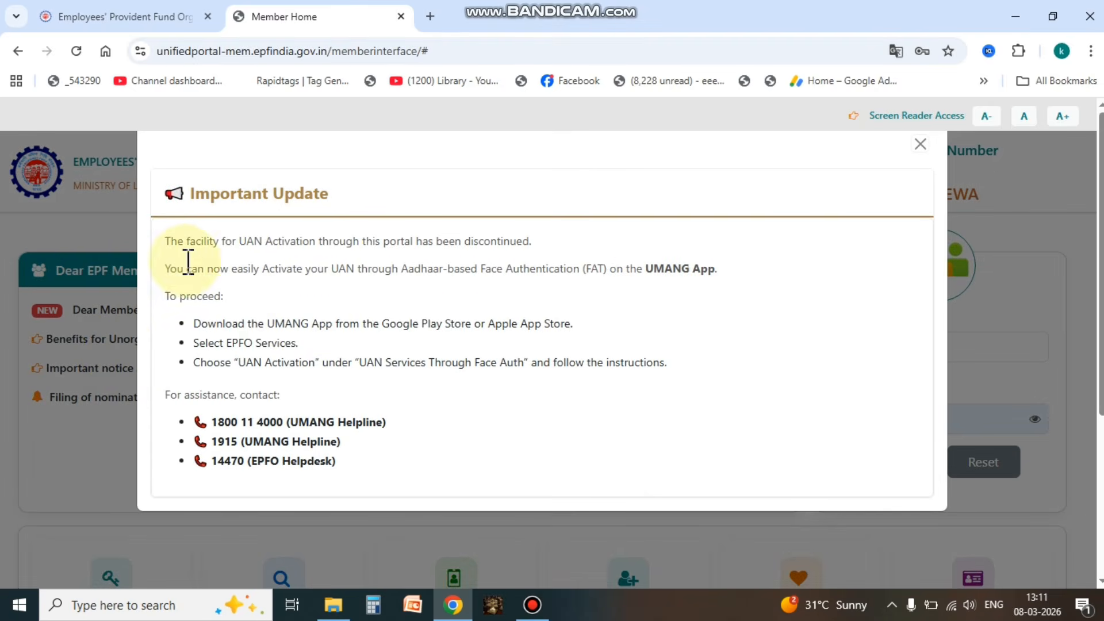
left_click_drag(173, 242, 533, 248)
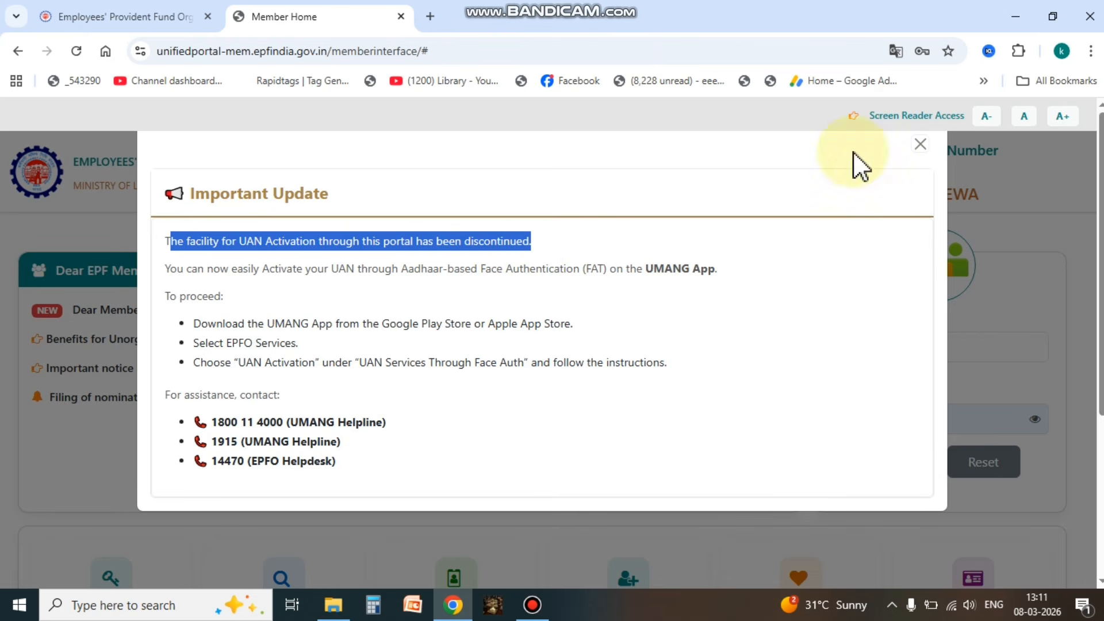
left_click(921, 144)
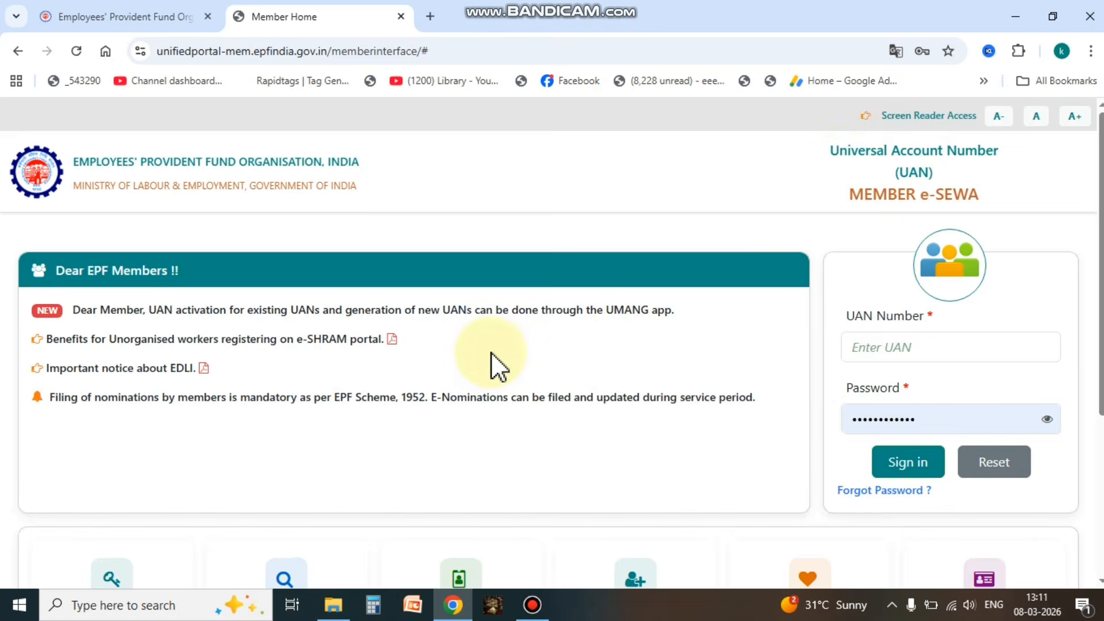
- View the Track Application Status page and return to the member home, and read and close the Direct UAN Allotment notice
scroll(492, 364, "down", 4)
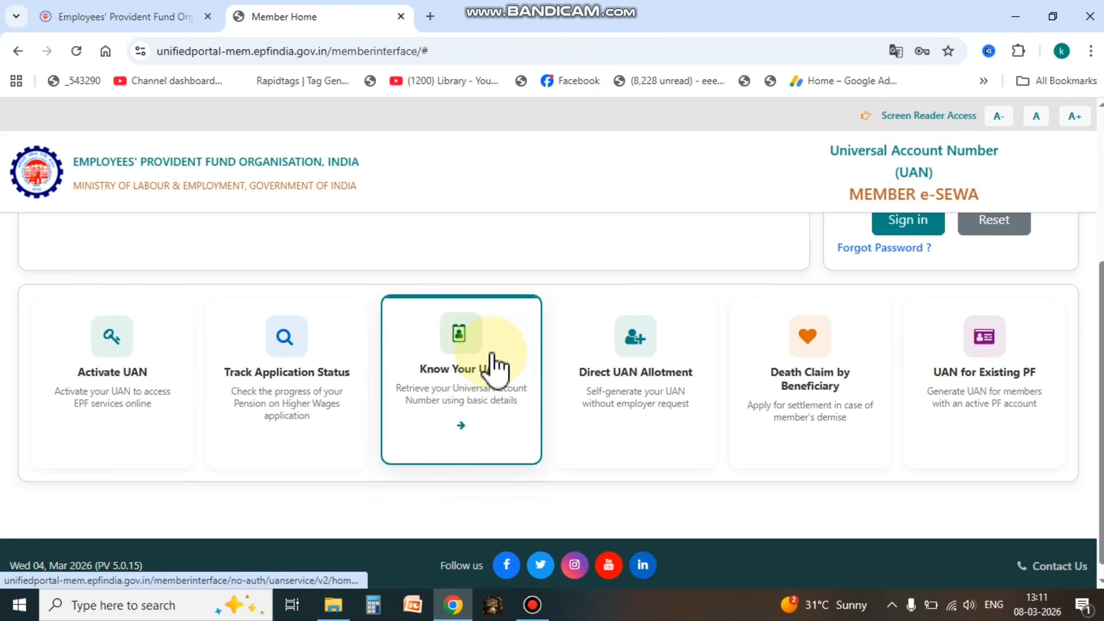
left_click(293, 383)
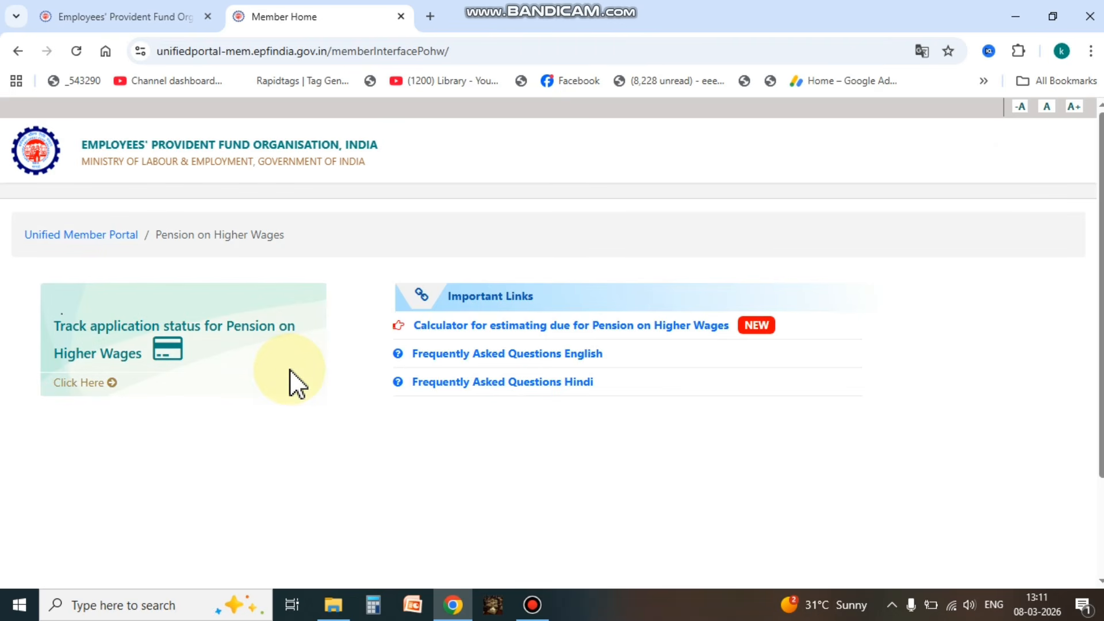
left_click(13, 51)
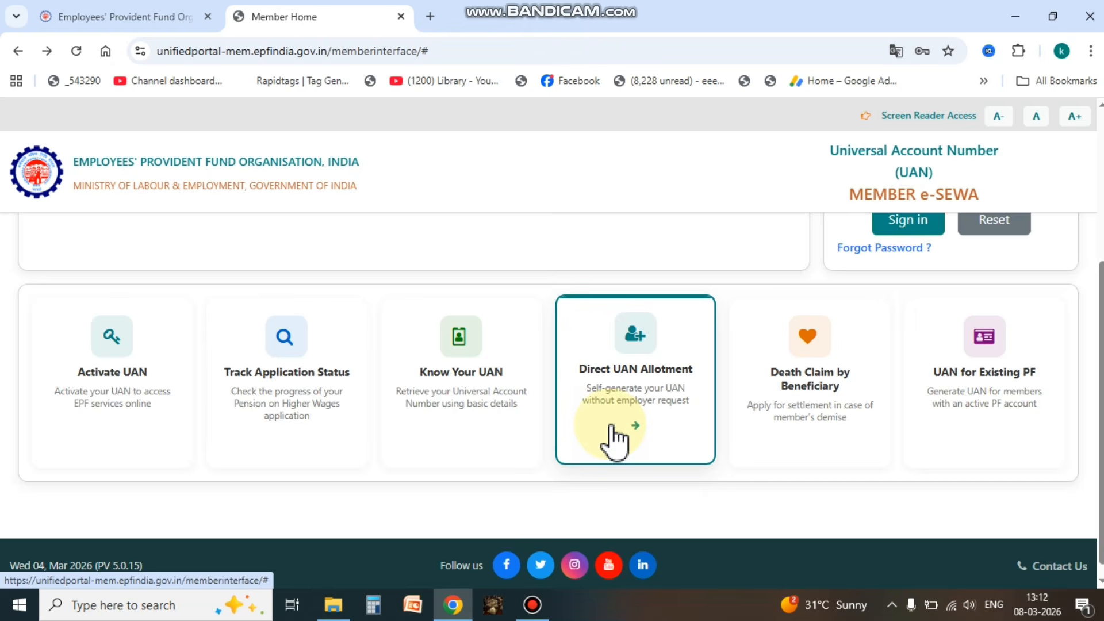
left_click(626, 380)
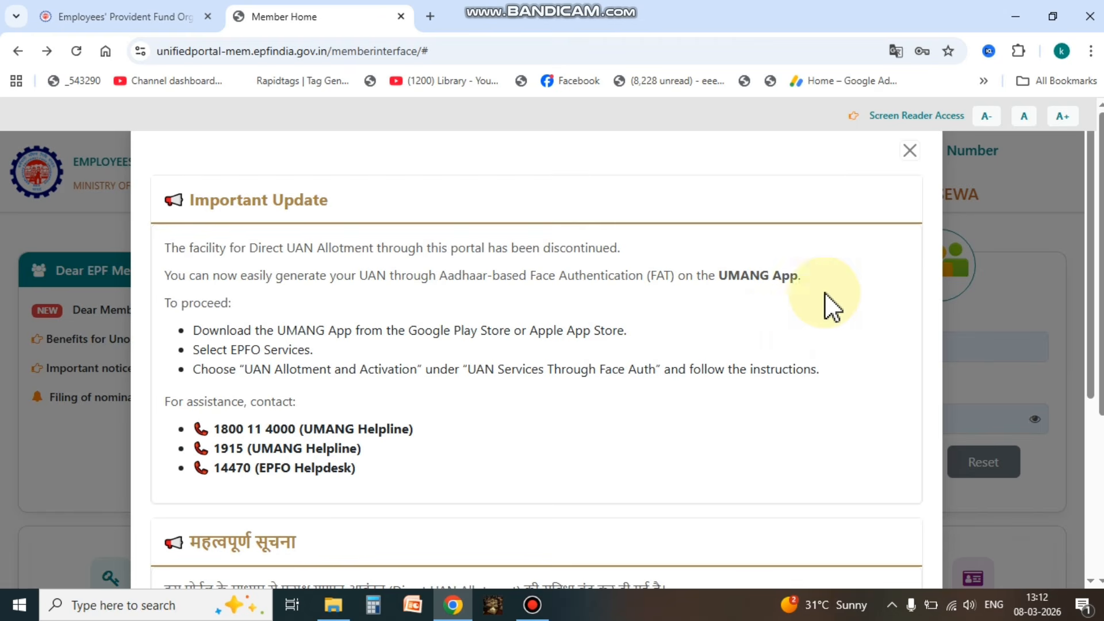
left_click(910, 151)
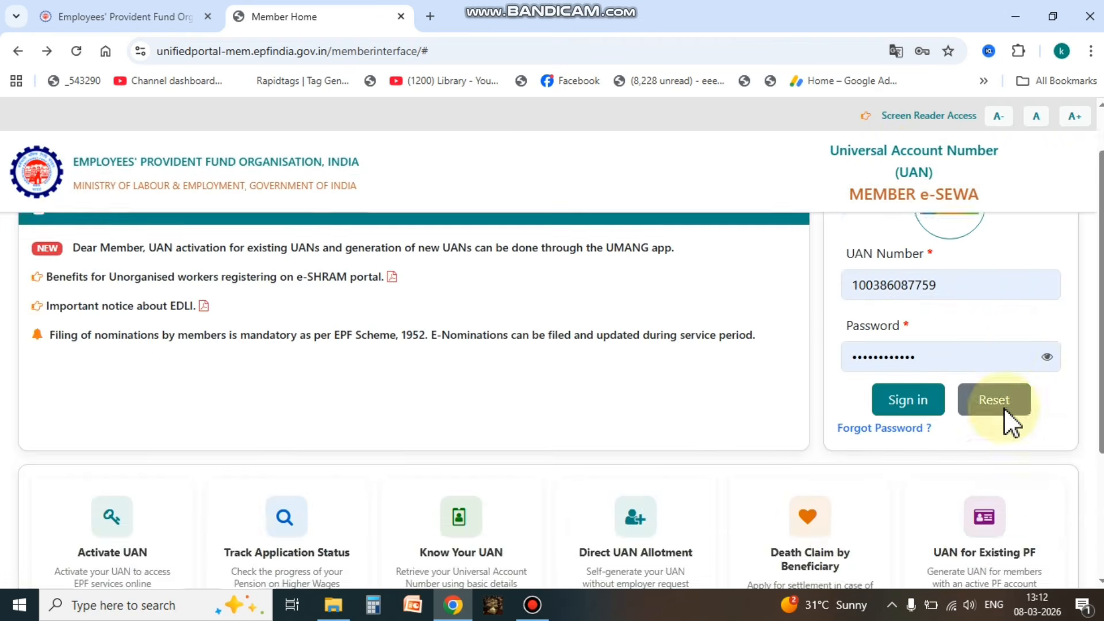
- Open the Know Your UAN service, read its introduction and ID proof note, and start the retrieval process
scroll(1005, 421, "down", 4)
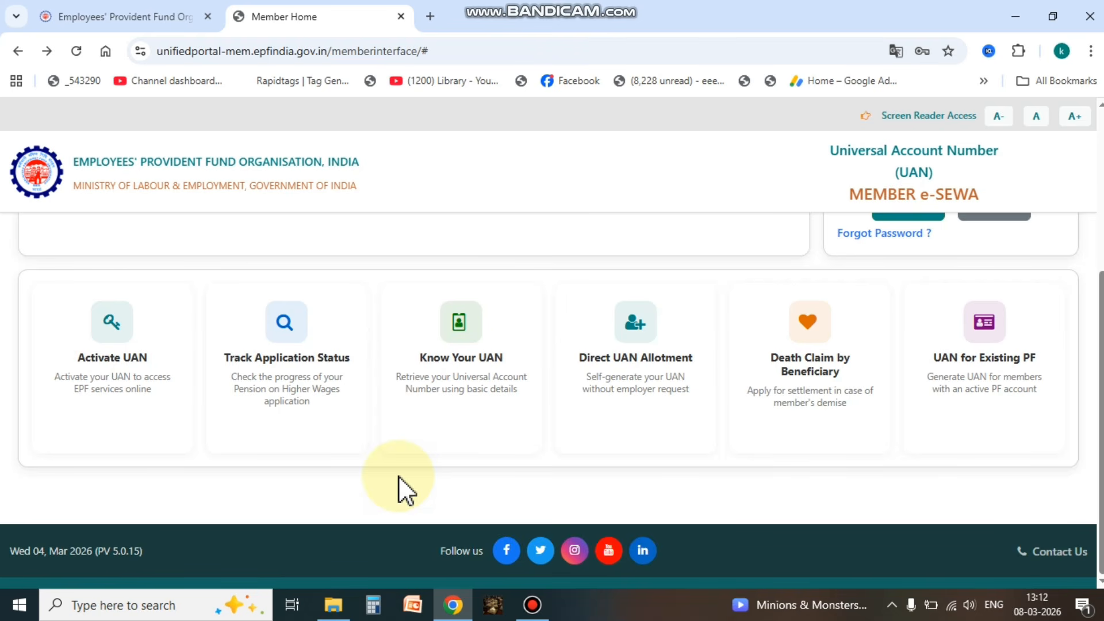
left_click(488, 377)
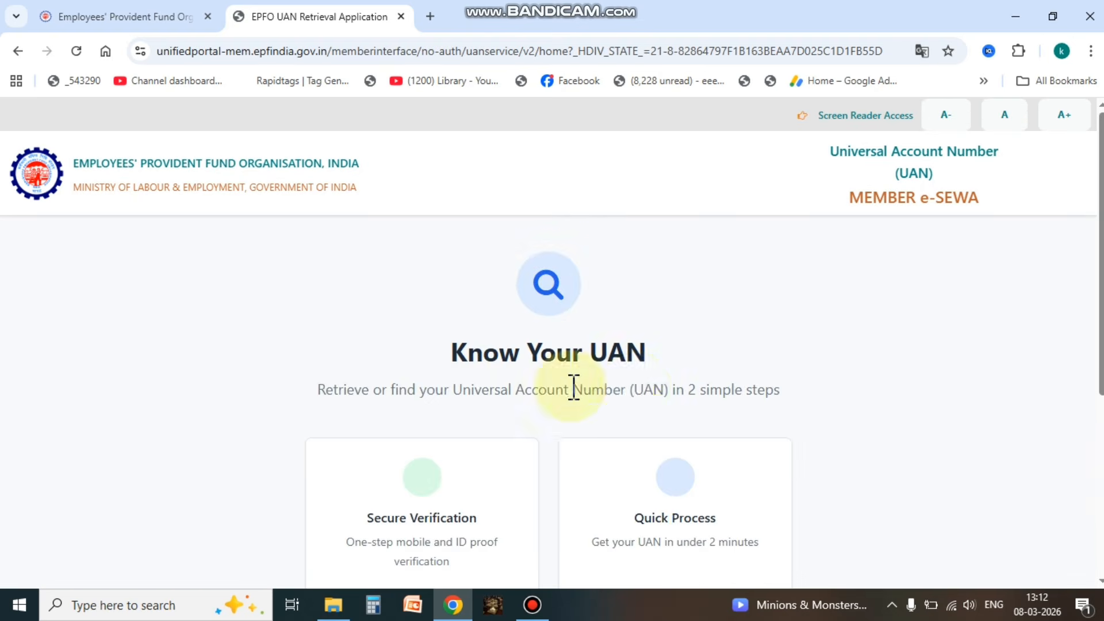
scroll(775, 335, "down", 4)
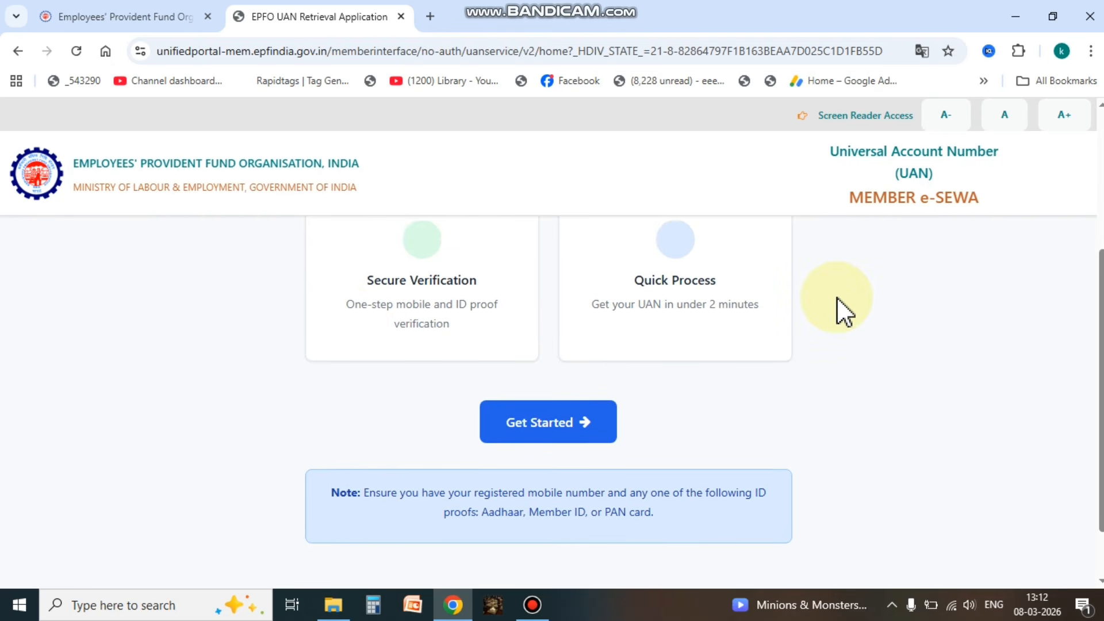
scroll(837, 297, "up", 1)
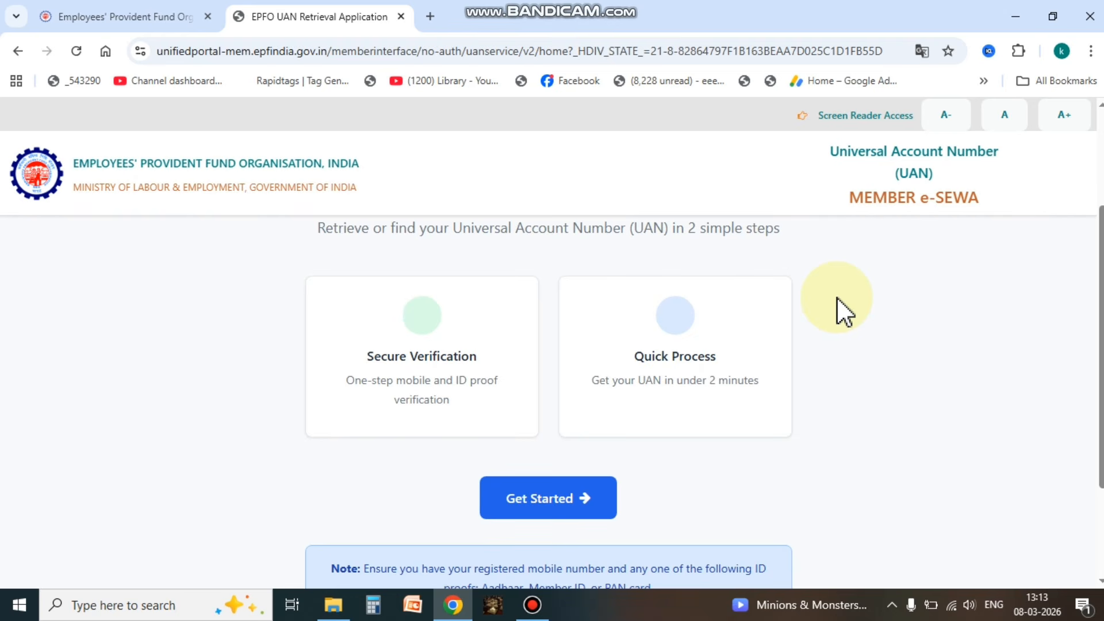
scroll(831, 353, "down", 3)
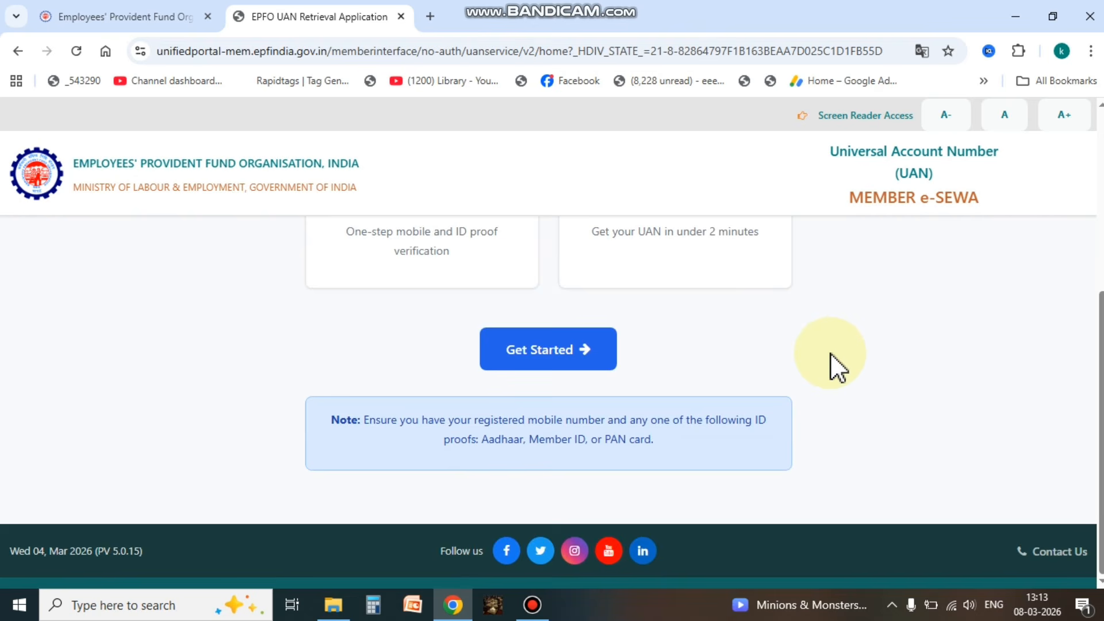
left_click(584, 349)
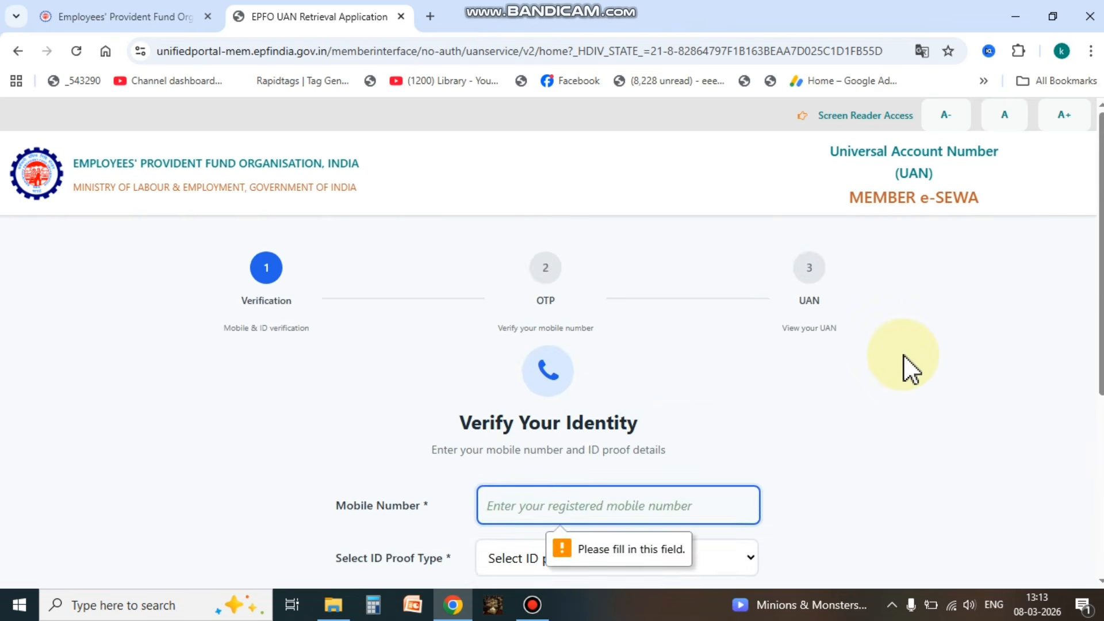
- Fill in the registered mobile number and ID proof number on the identity form, with Aadhaar as the ID proof type
scroll(904, 355, "down", 3)
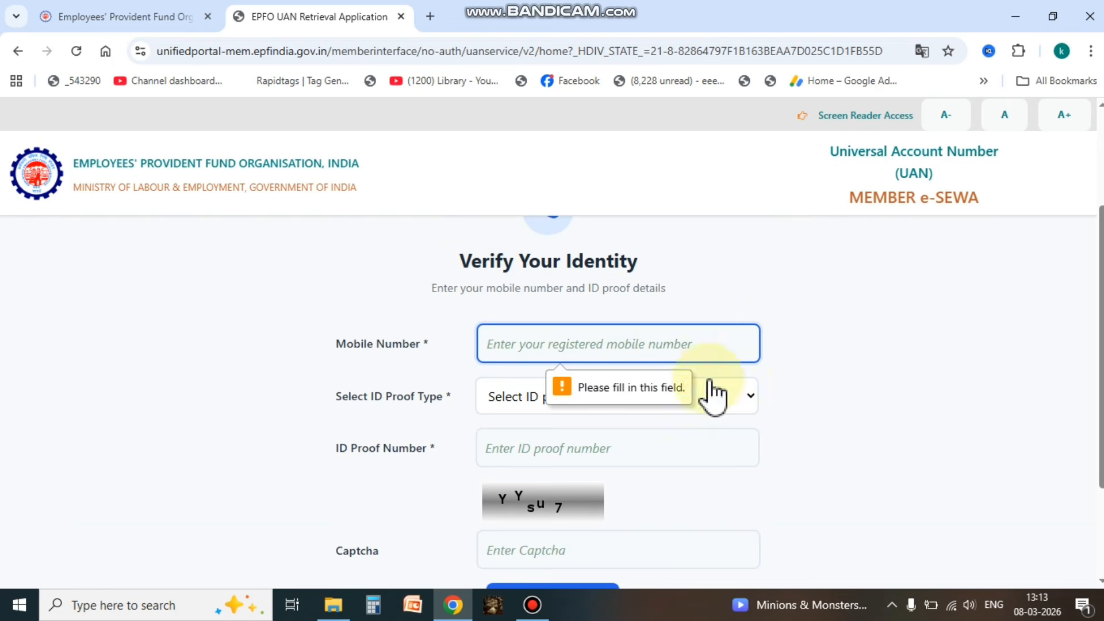
scroll(802, 424, "down", 3)
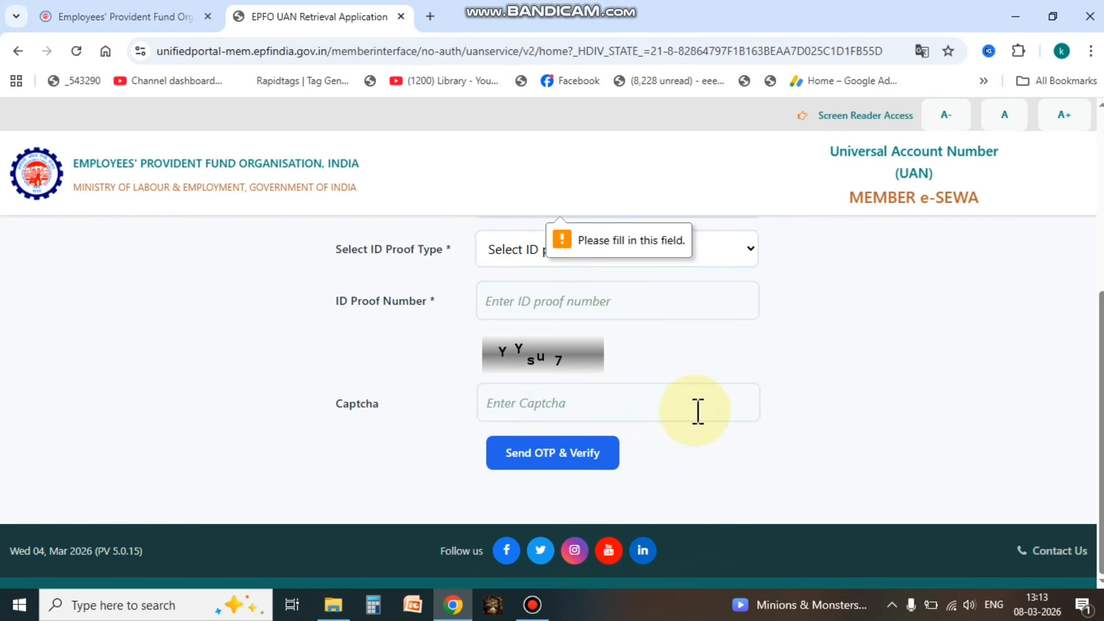
scroll(887, 369, "up", 3)
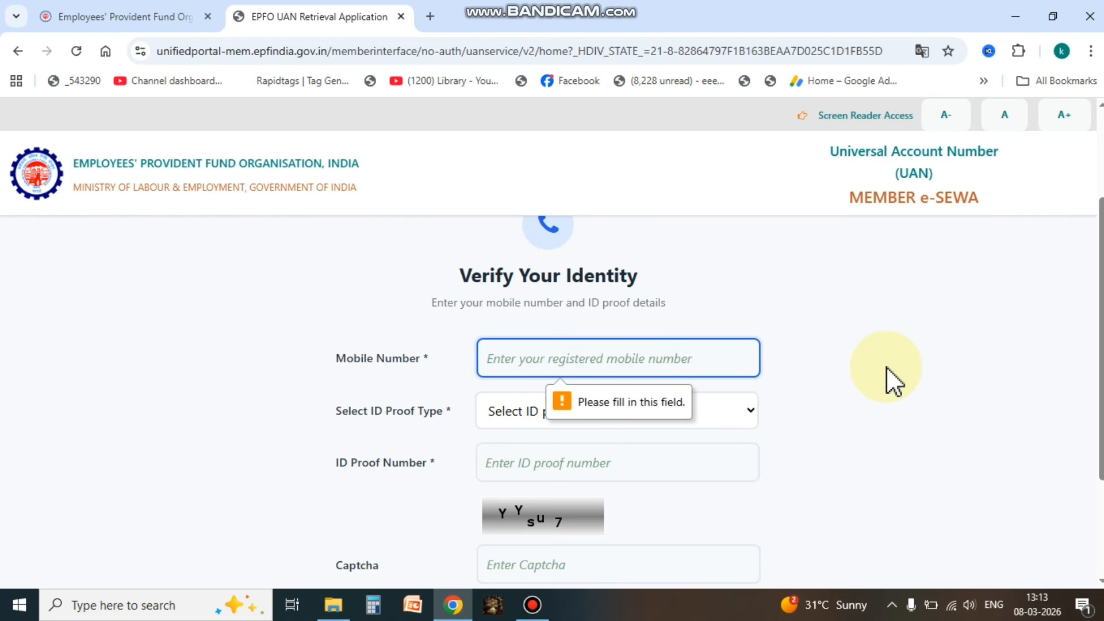
scroll(886, 367, "up", 3)
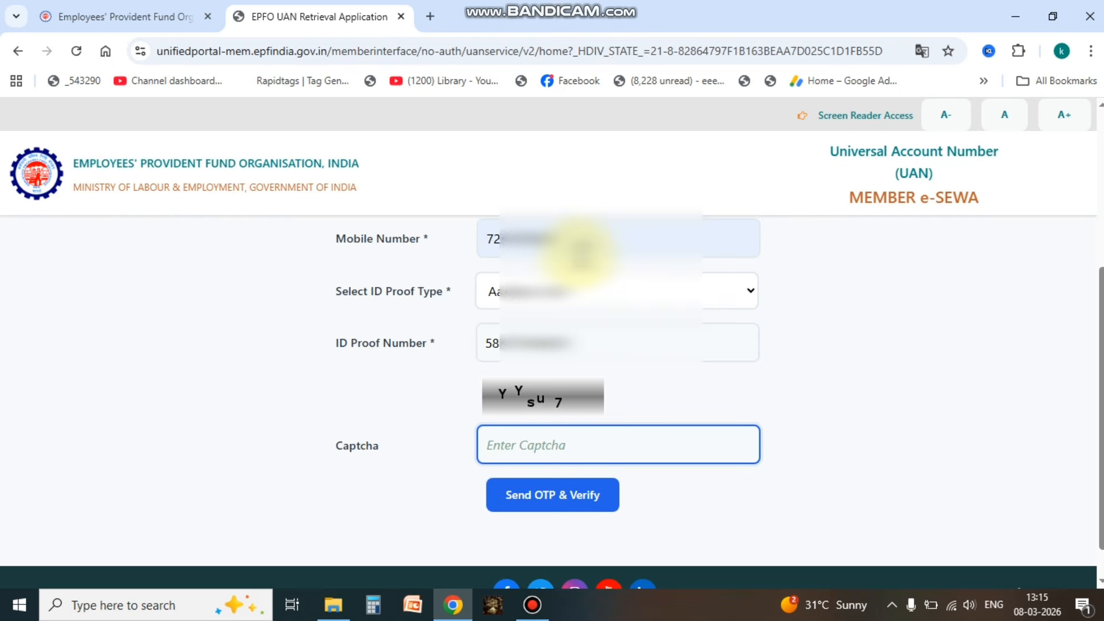
left_click(663, 294)
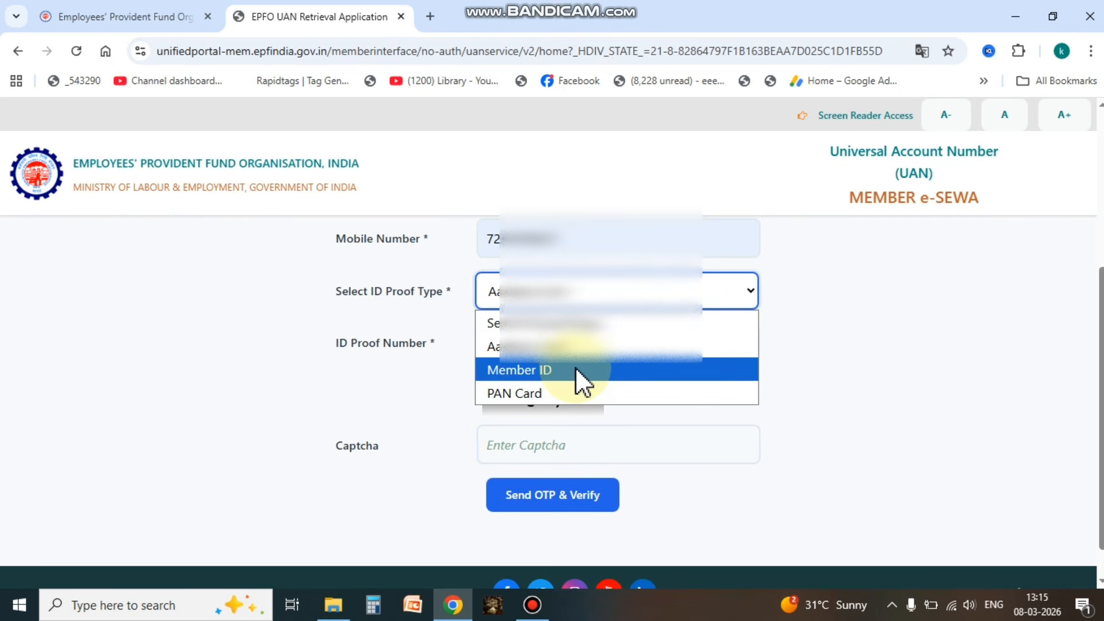
left_click(561, 346)
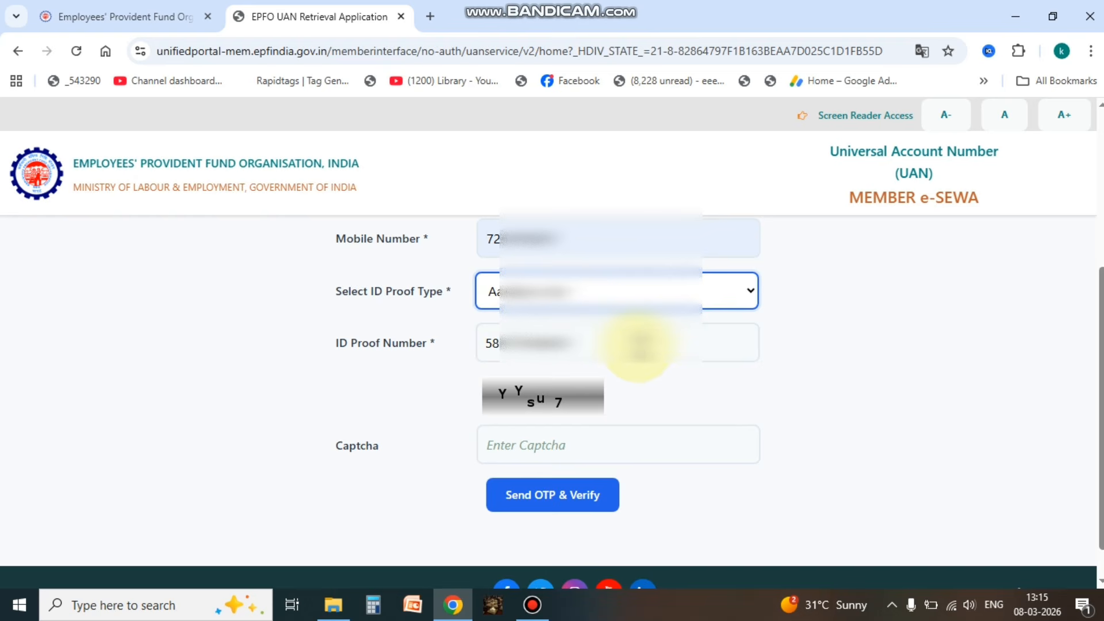
- Enter the displayed captcha to request the OTP, and verify the identity with the received OTP
left_click(565, 448)
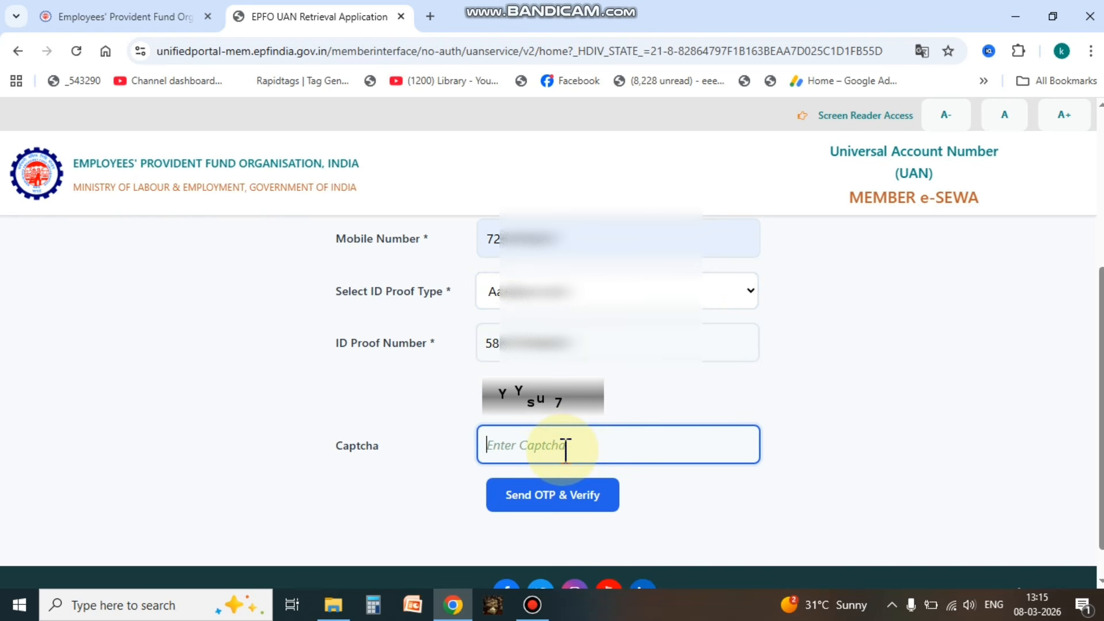
type("YYsu7")
left_click(567, 495)
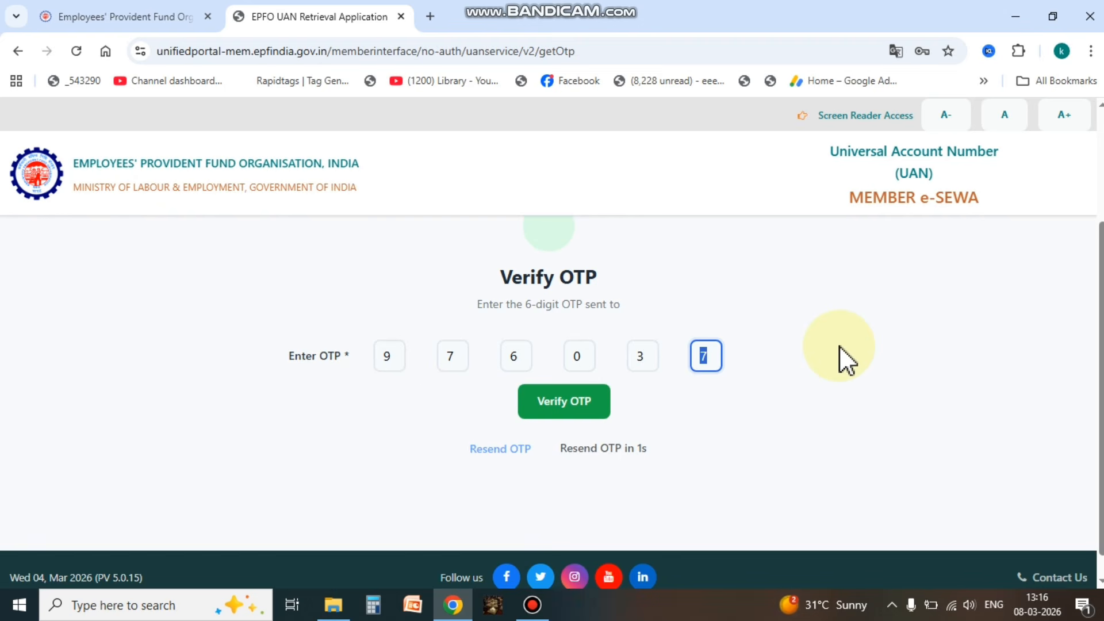
left_click(566, 402)
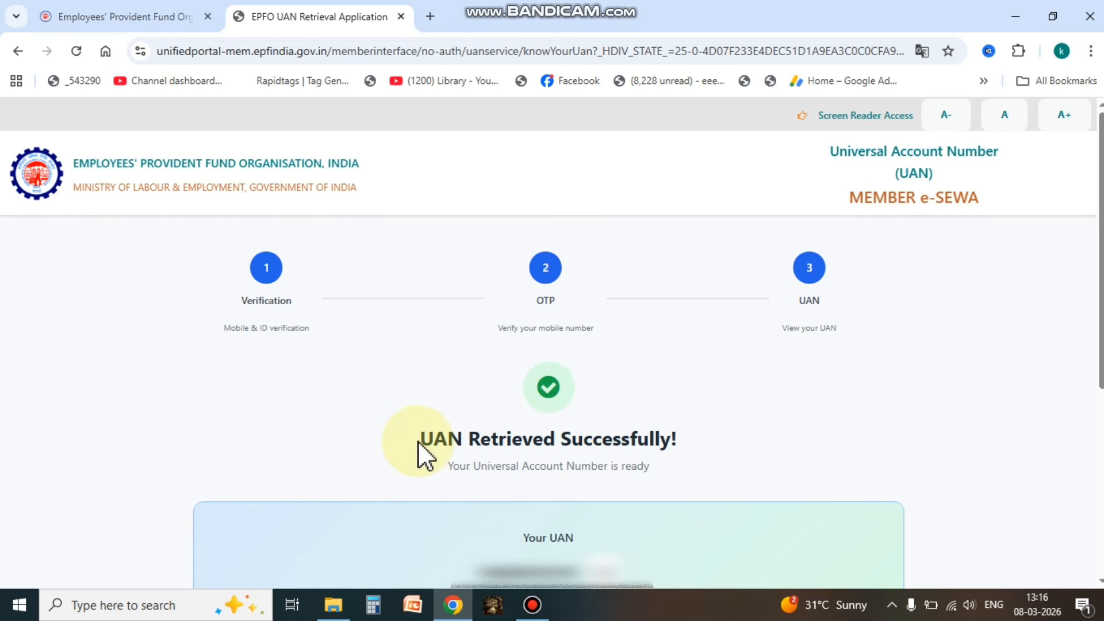
- Highlight the retrieval heading and the line beneath it, and view the retrieved Universal Account Number
left_click_drag(423, 440, 671, 451)
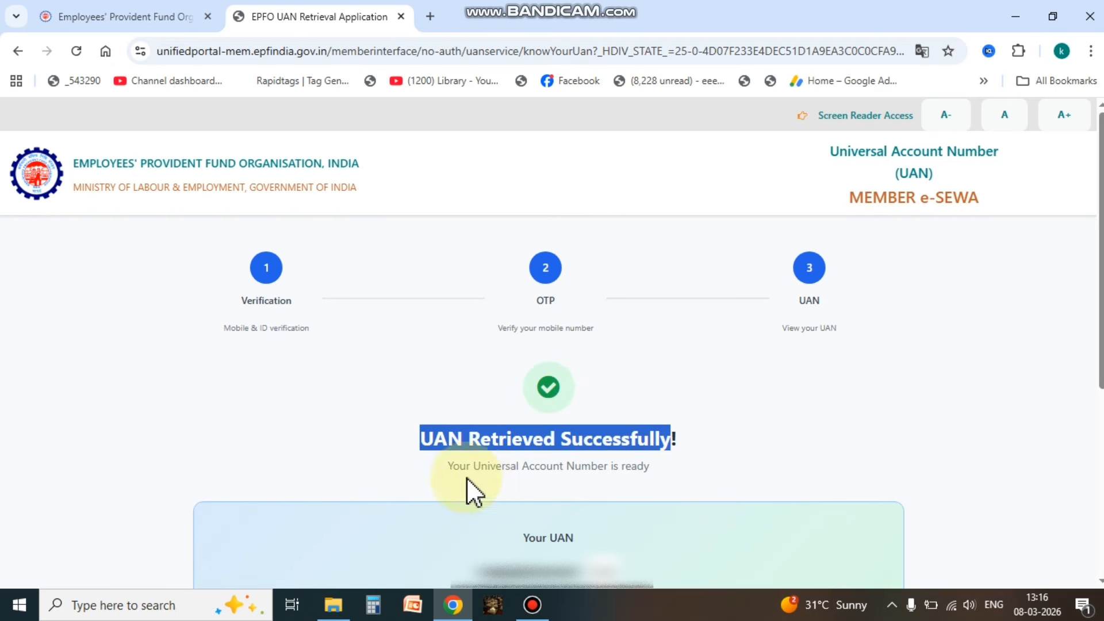
left_click_drag(448, 466, 672, 465)
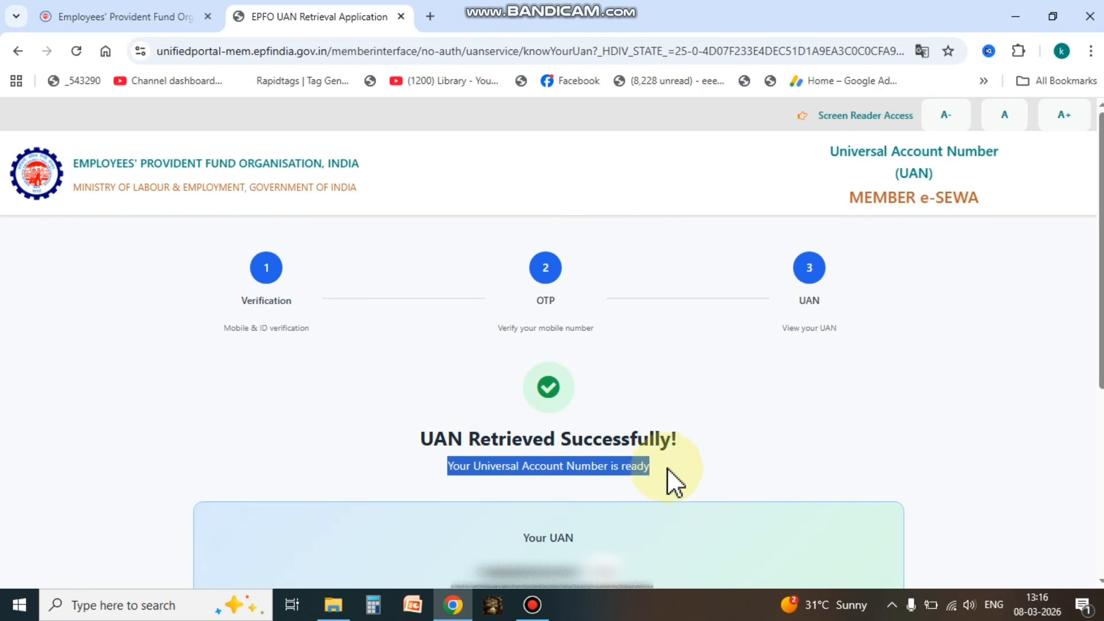
left_click_drag(477, 574, 576, 586)
left_click(670, 478)
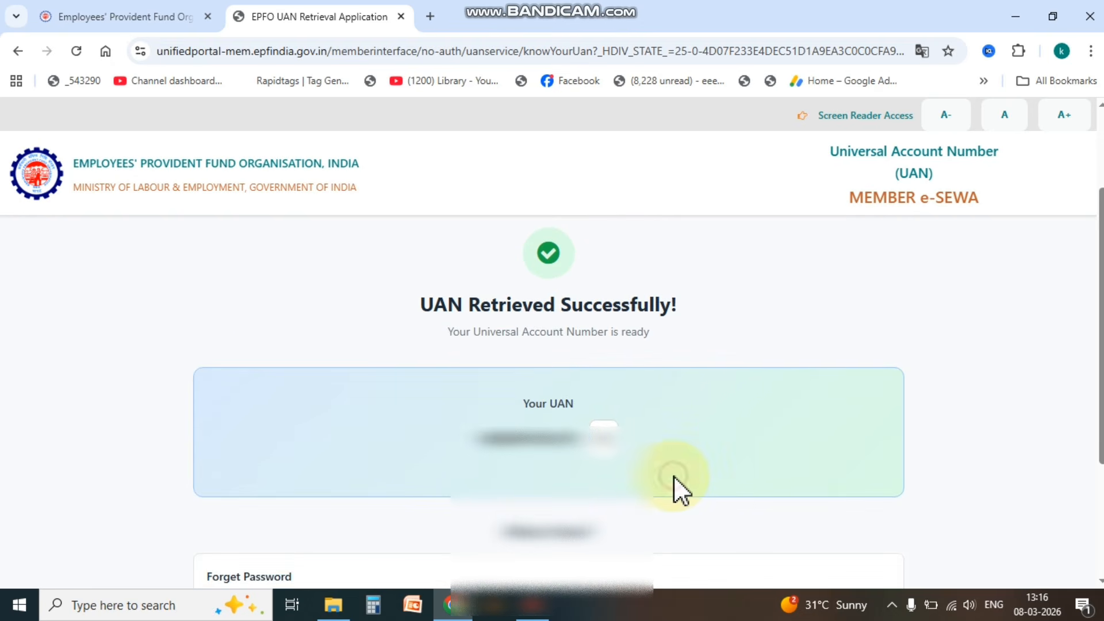